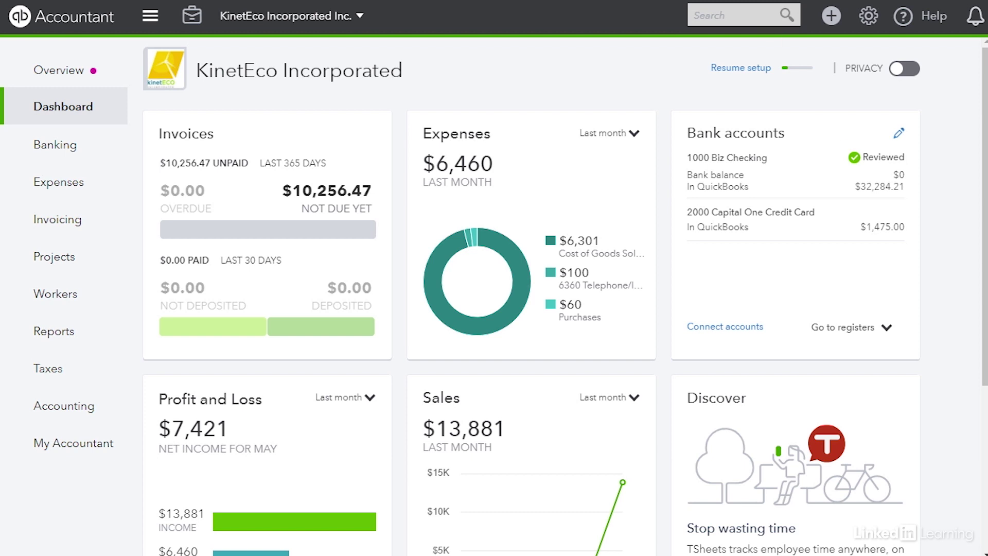
Step: Open Reconcile from the gear menu's Tools list and begin a new reconciliation
{"action": "left_click", "coordinate": [869, 18]}
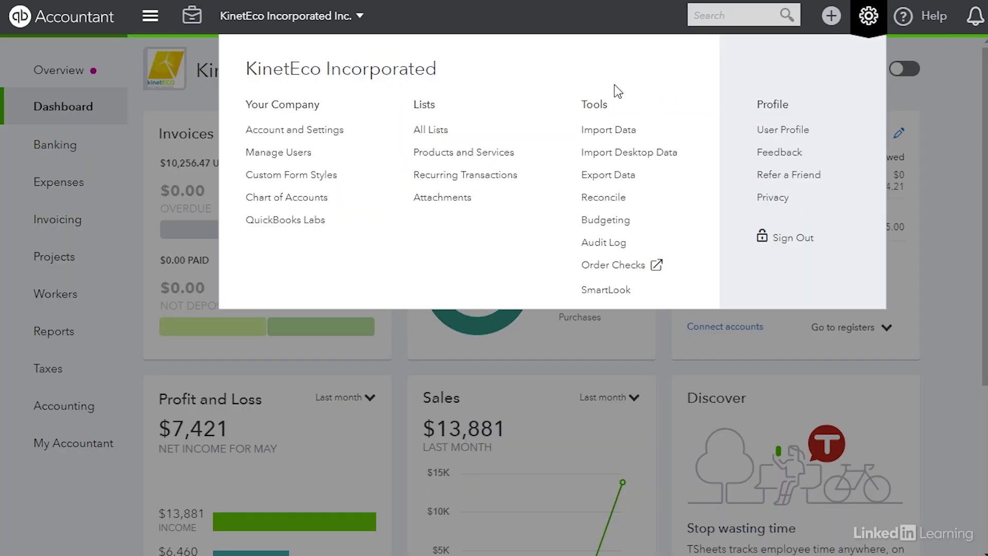
{"action": "left_click", "coordinate": [619, 199]}
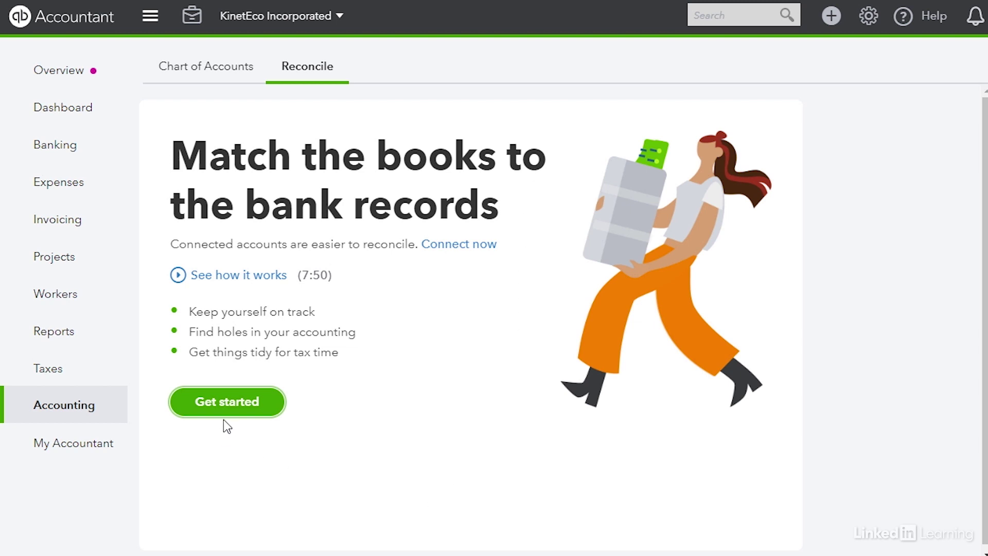
{"action": "left_click", "coordinate": [230, 406]}
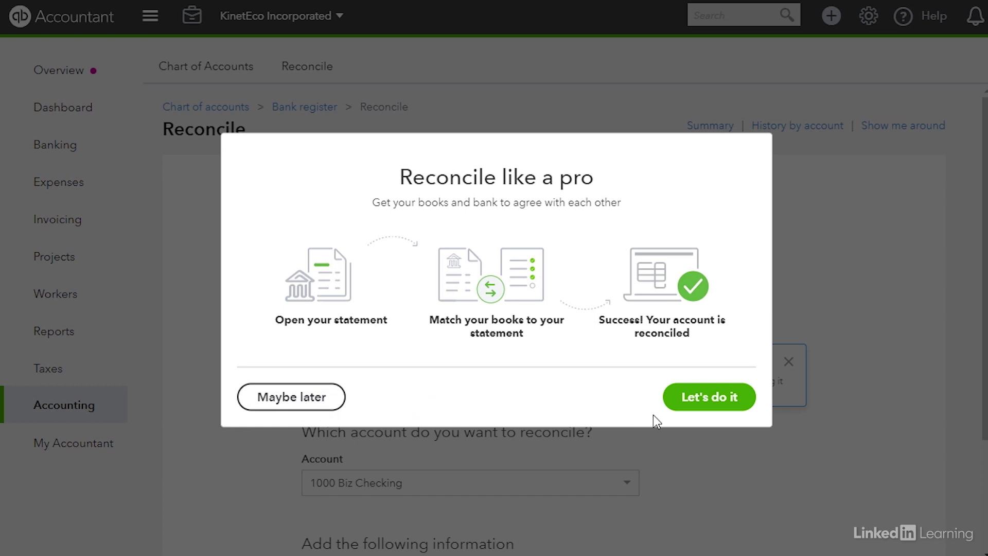
Step: Dismiss the walkthrough and select 1000 Biz Checking, showing its 500.00 beginning balance
{"action": "left_click", "coordinate": [717, 398]}
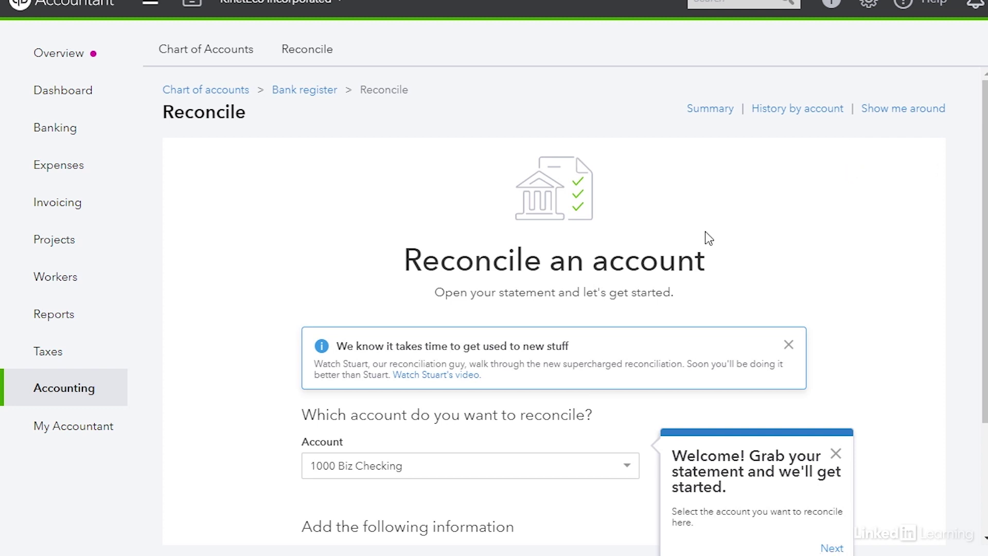
{"action": "scroll", "coordinate": [515, 291], "scroll_direction": "down", "scroll_amount": 3}
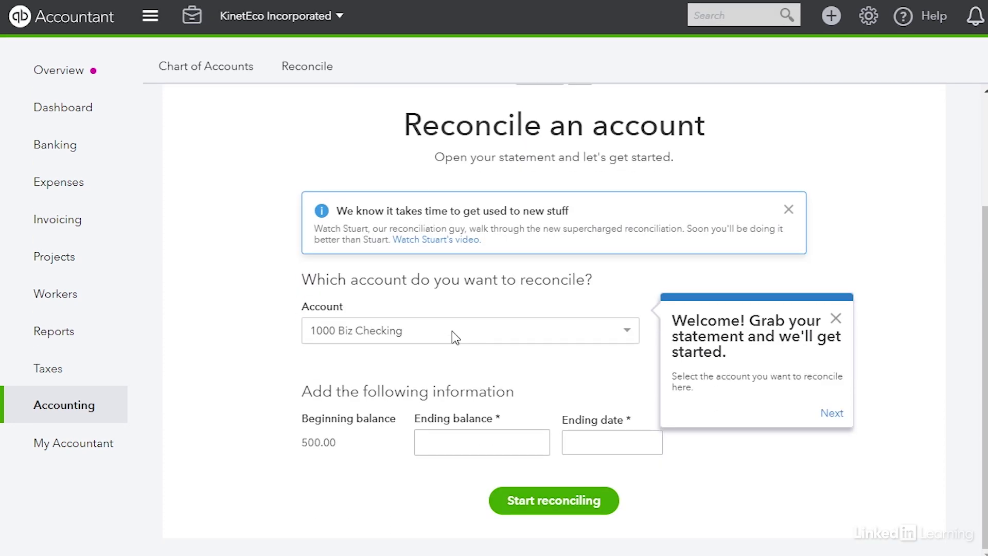
{"action": "left_click", "coordinate": [627, 330]}
{"action": "left_click", "coordinate": [401, 366]}
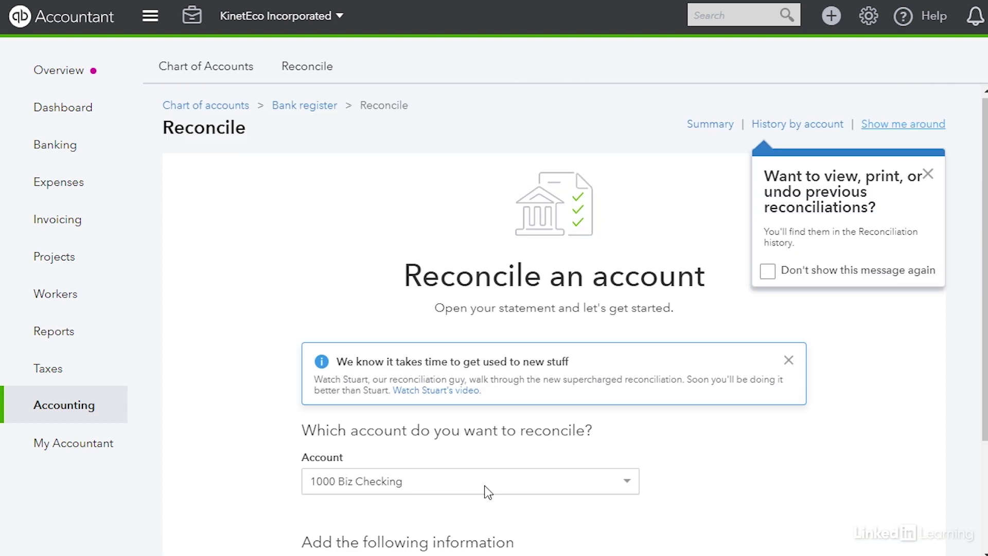
{"action": "scroll", "coordinate": [484, 476], "scroll_direction": "down", "scroll_amount": 3}
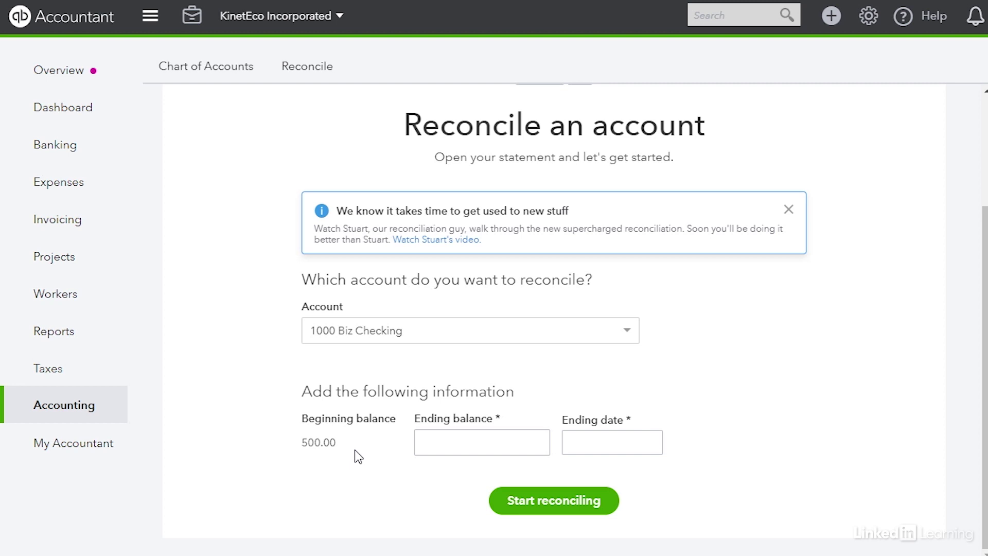
{"action": "left_click", "coordinate": [423, 436]}
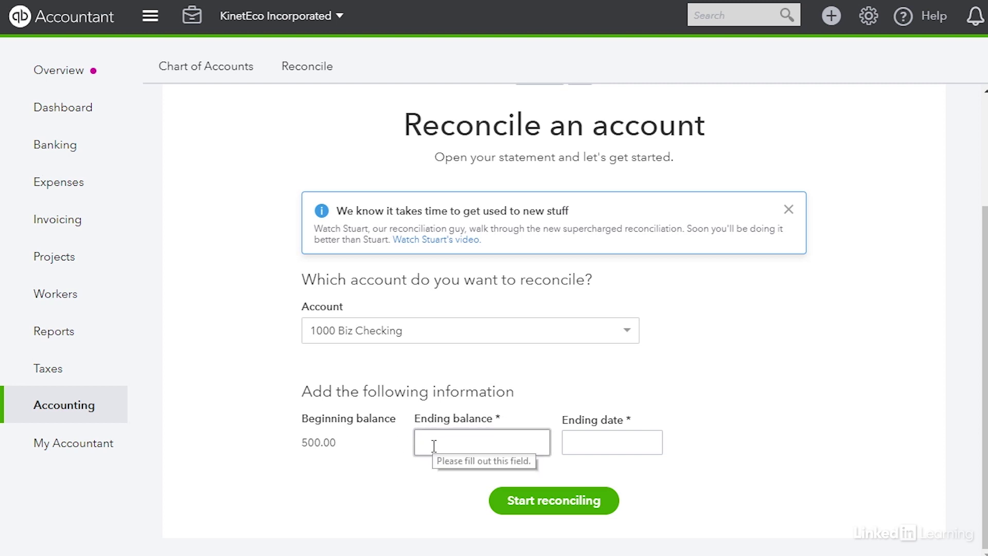
Step: Enter ending balance 35,707.54 and ending date 06/30/2019, then start reconciling
{"action": "left_click", "coordinate": [434, 445]}
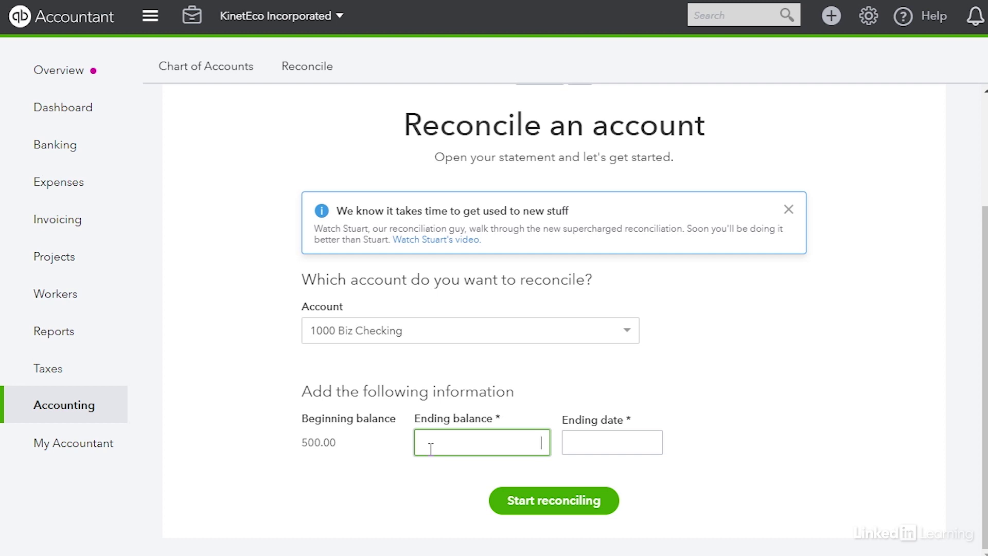
{"action": "type", "text": "35707.54"}
{"action": "left_click", "coordinate": [649, 454]}
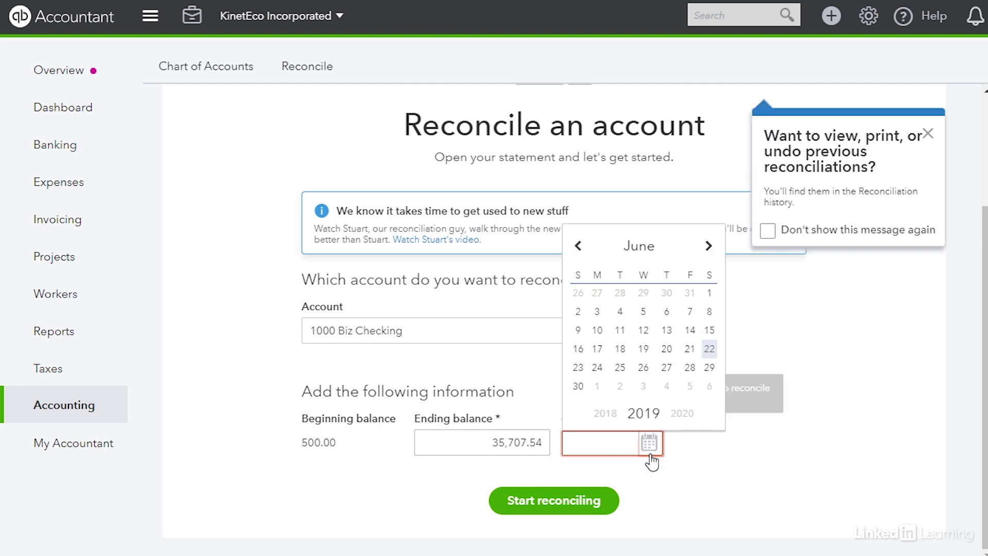
{"action": "left_click", "coordinate": [577, 387]}
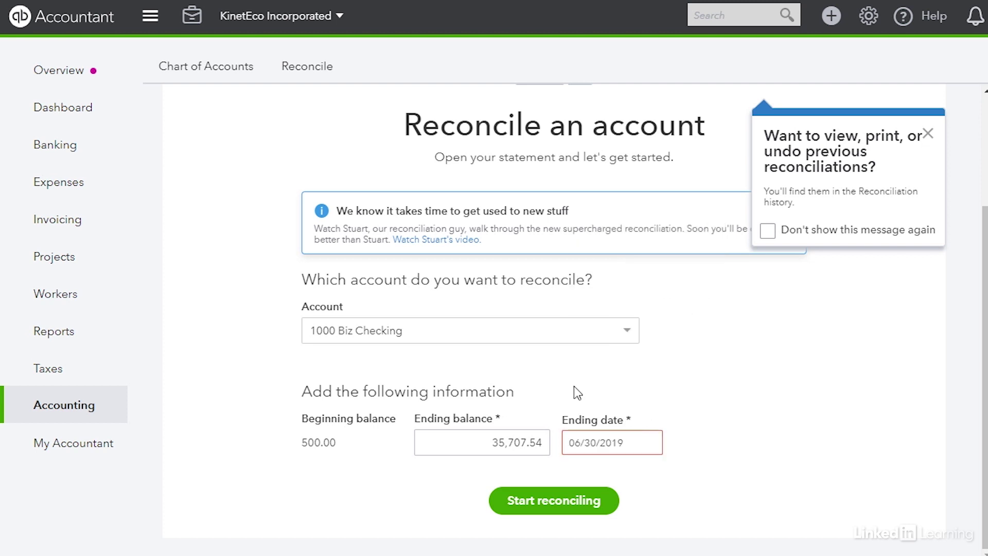
{"action": "left_click", "coordinate": [560, 507]}
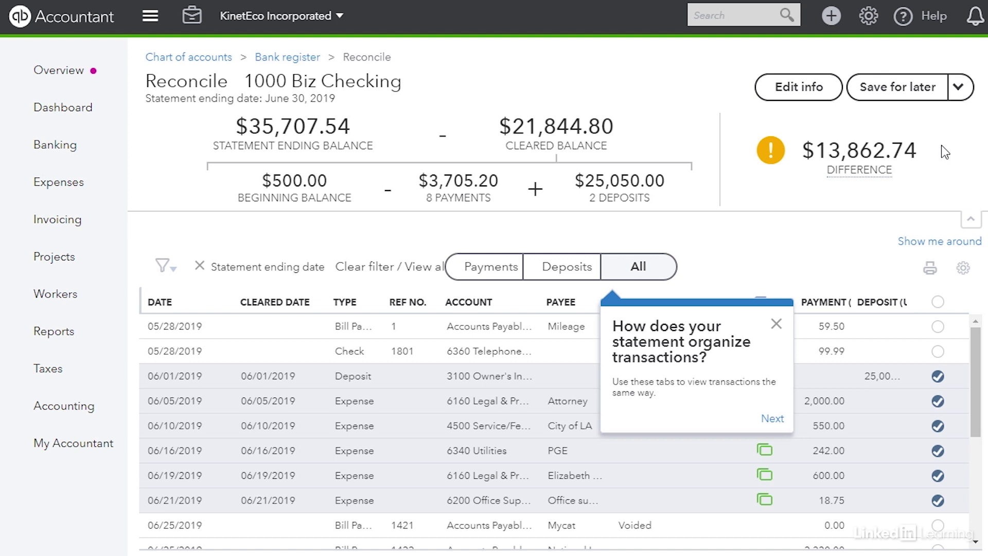
Step: Review the worksheet: 8 payments and 2 deposits cleared, leaving a 13,862.74 difference
{"action": "mouse_move", "coordinate": [929, 164]}
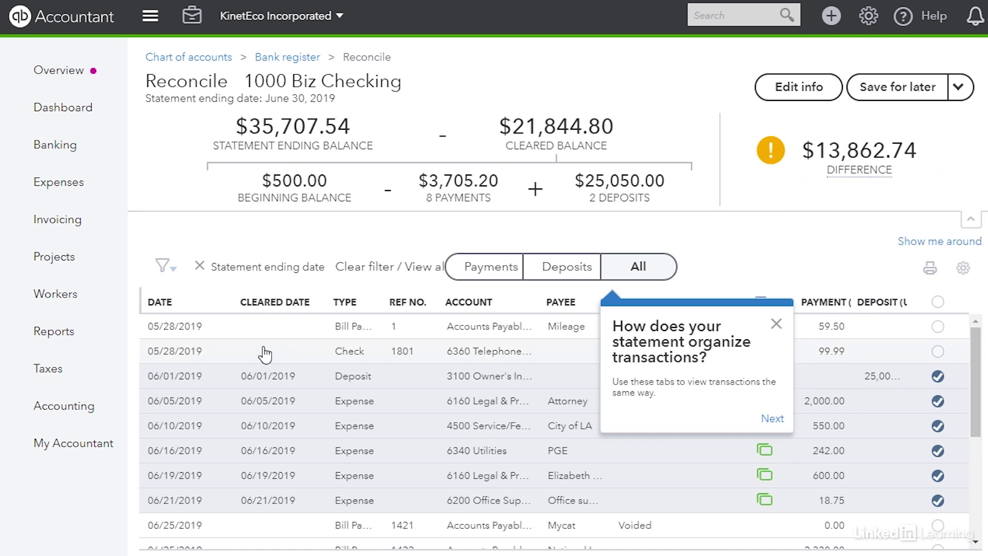
{"action": "left_click", "coordinate": [776, 323]}
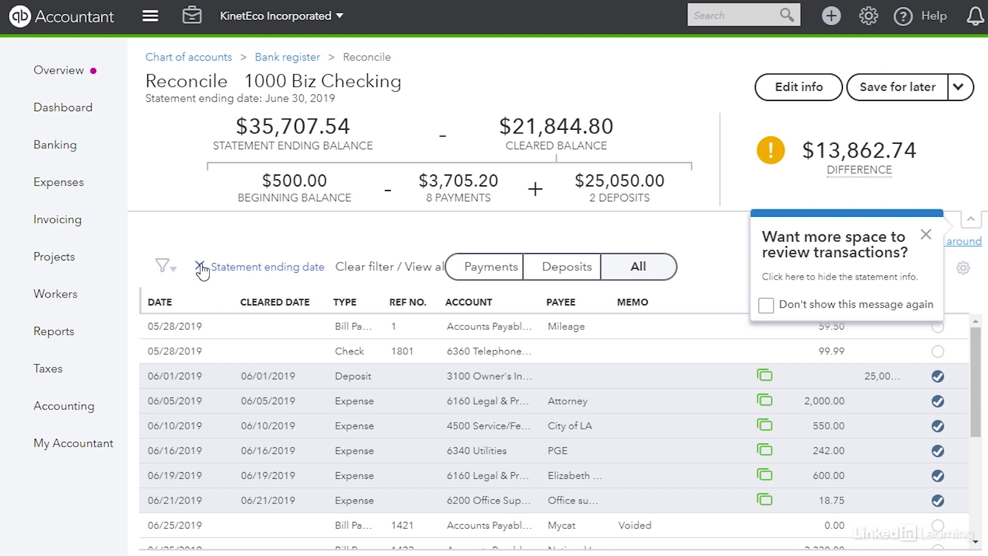
Step: Filter the list to Payments and permanently dismiss the more-space and more-transactions tips
{"action": "left_click", "coordinate": [490, 265]}
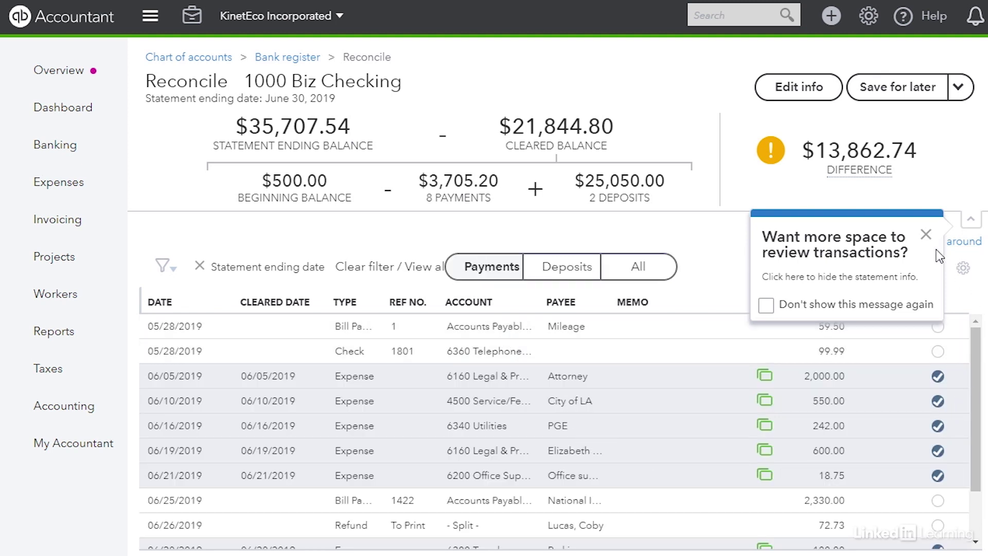
{"action": "left_click", "coordinate": [765, 306]}
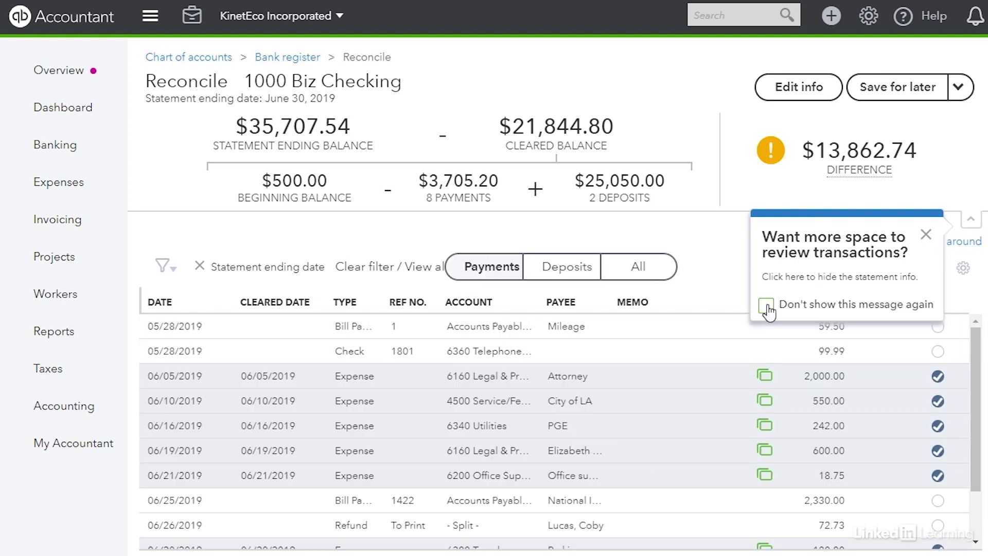
{"action": "left_click", "coordinate": [928, 237]}
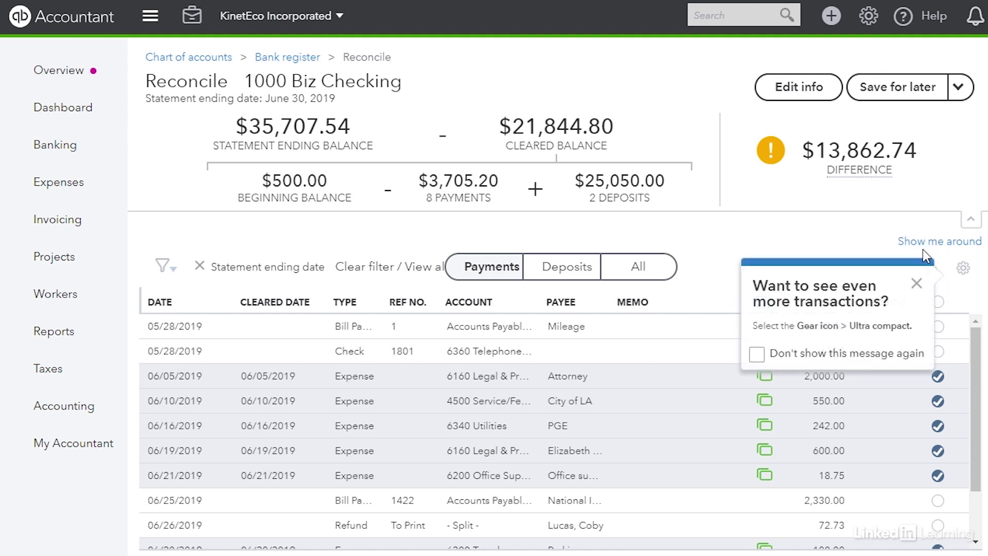
{"action": "left_click", "coordinate": [757, 354]}
{"action": "left_click", "coordinate": [917, 283]}
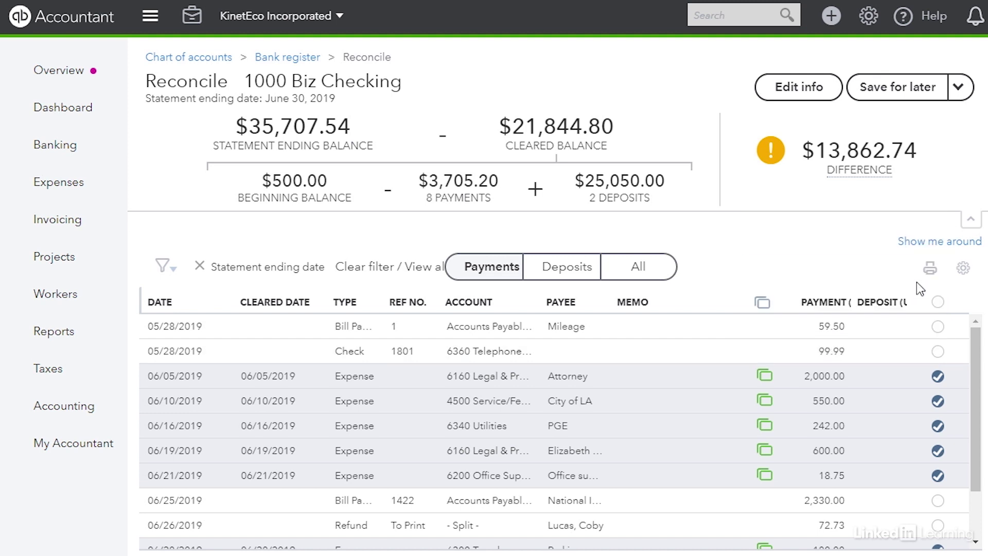
Step: Clear the 59.50 Mileage payment, check 1801 for 99.99, and the 2,330.00 bill payment
{"action": "left_click", "coordinate": [938, 329]}
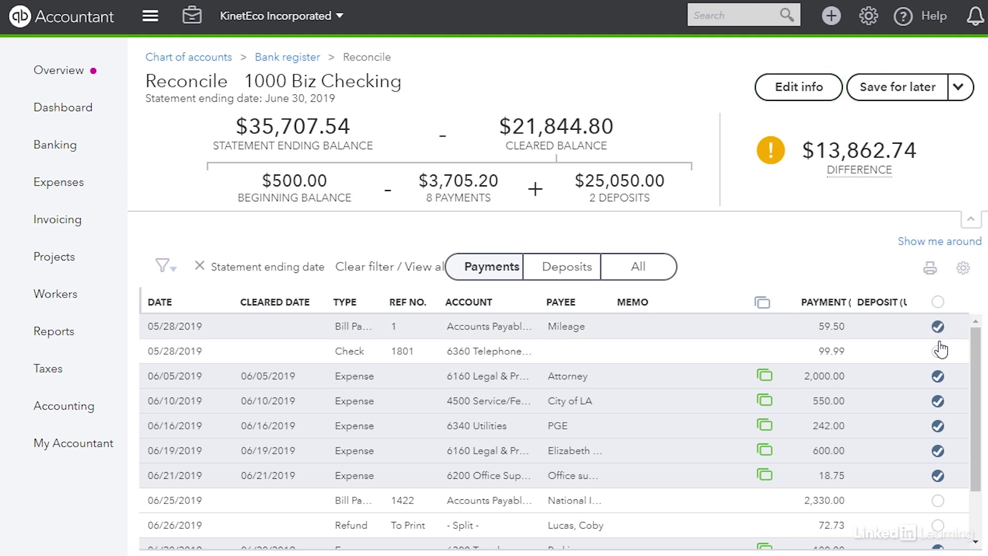
{"action": "left_click", "coordinate": [940, 353]}
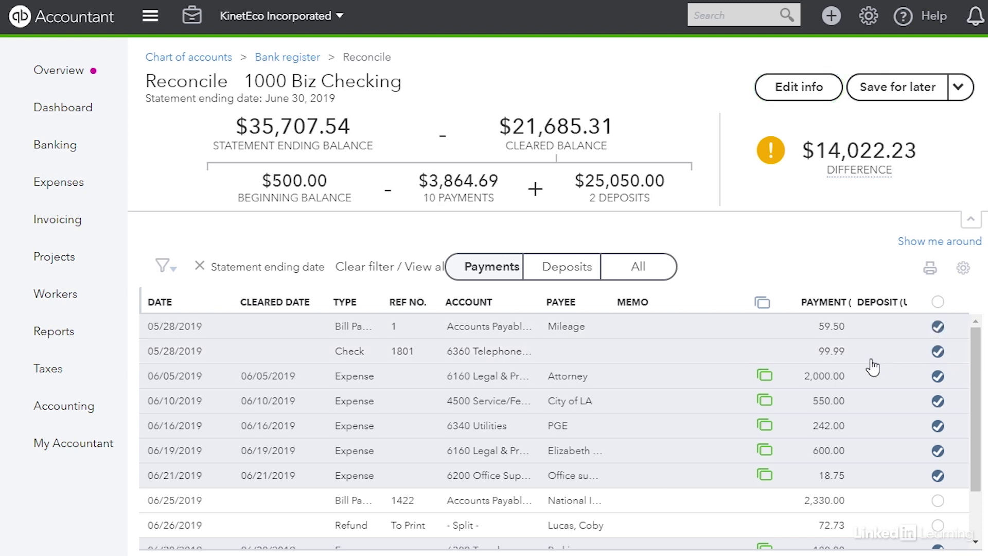
{"action": "scroll", "coordinate": [872, 362], "scroll_direction": "down", "scroll_amount": 2}
{"action": "left_click", "coordinate": [938, 437]}
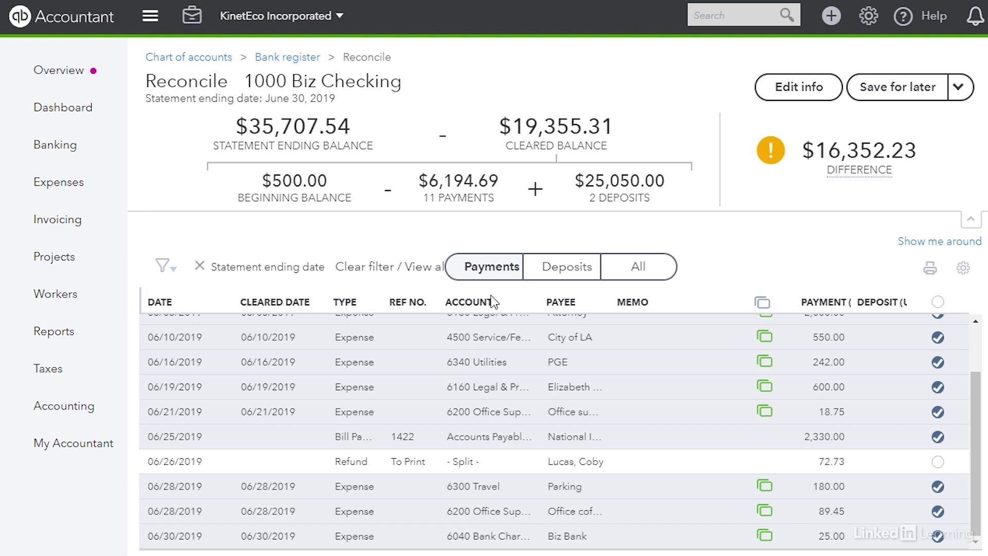
{"action": "left_click", "coordinate": [580, 270]}
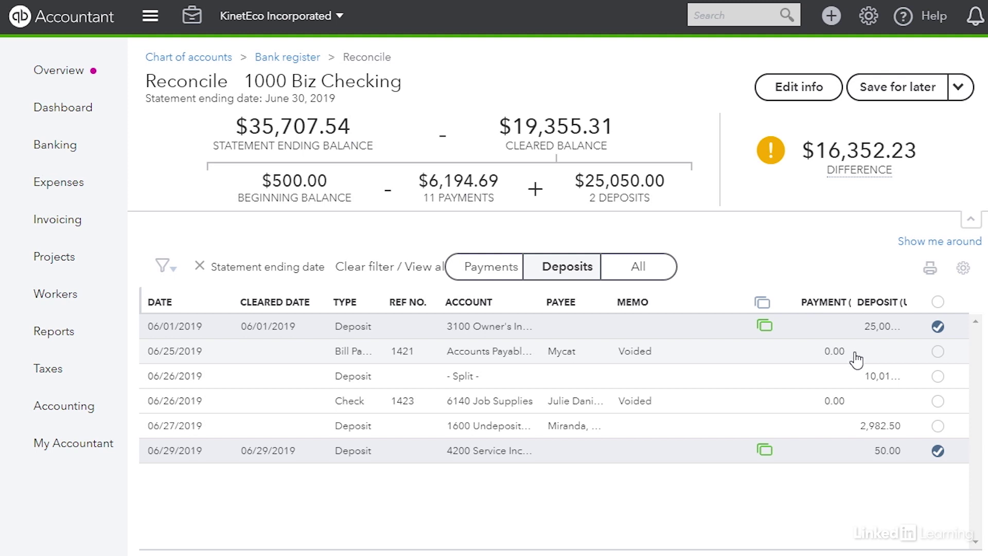
{"action": "left_click", "coordinate": [936, 352]}
{"action": "left_click", "coordinate": [938, 401]}
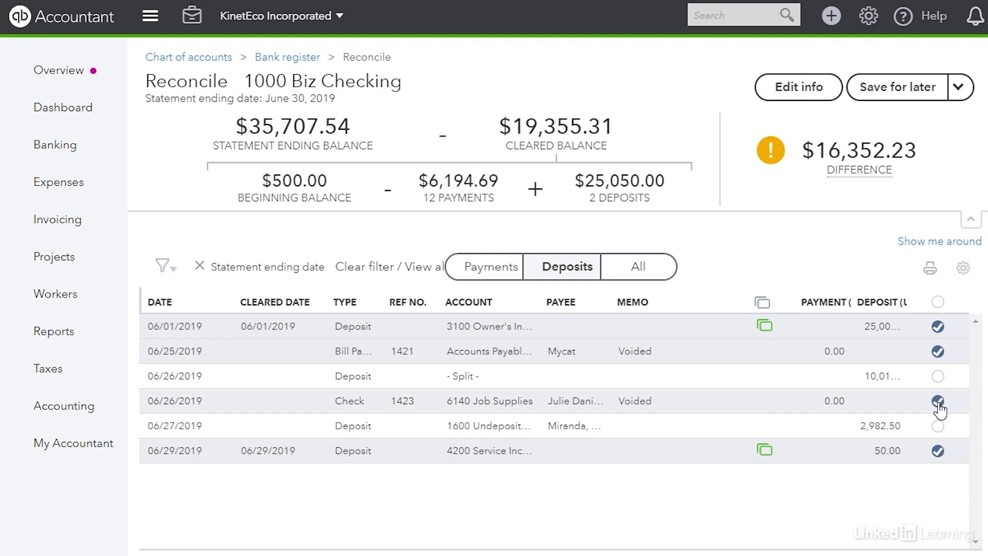
{"action": "left_click", "coordinate": [937, 377]}
{"action": "left_click", "coordinate": [939, 428]}
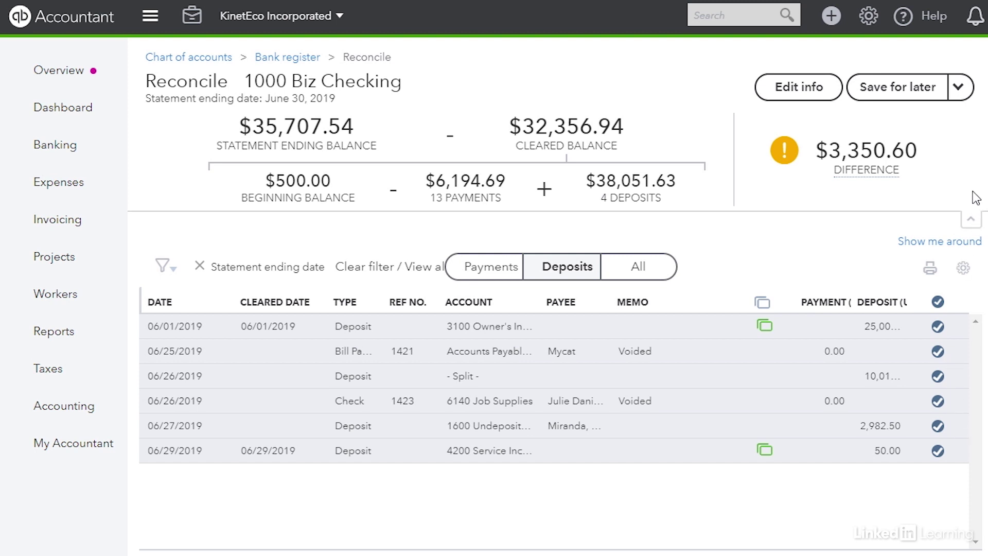
Step: Save the reconciliation for later and go to the 1000 Biz Checking bank register
{"action": "mouse_move", "coordinate": [929, 168]}
{"action": "mouse_move", "coordinate": [915, 183]}
{"action": "mouse_move", "coordinate": [881, 165]}
{"action": "left_click", "coordinate": [898, 89]}
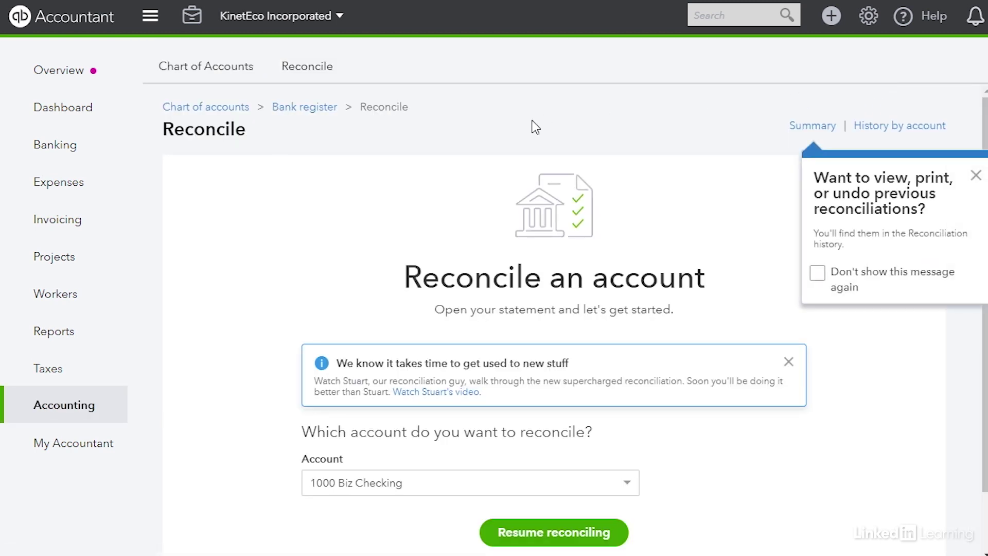
{"action": "left_click", "coordinate": [311, 112]}
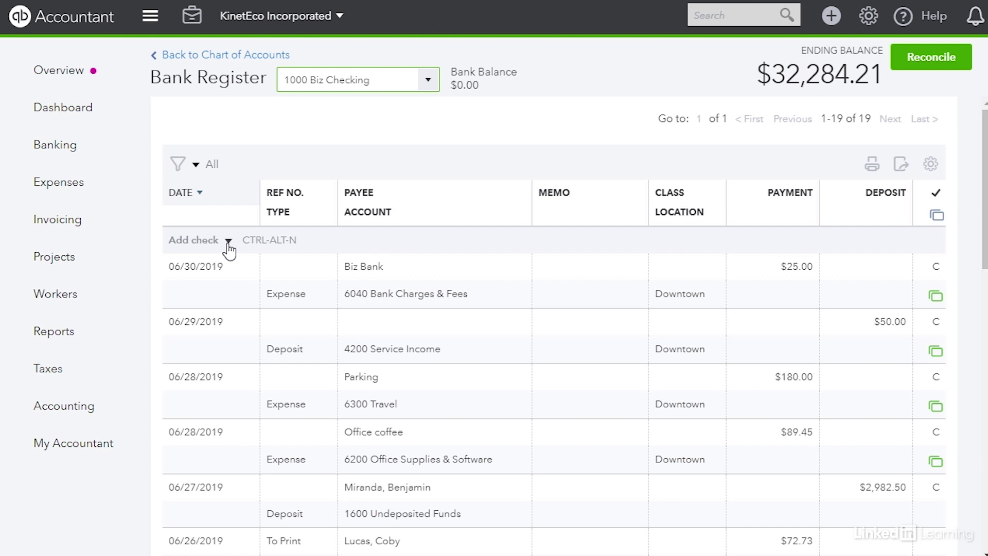
Step: Add a Deposit row: payee Insurance, amount 3,350.60, account 6020 Ask My Accountant
{"action": "left_click", "coordinate": [228, 242]}
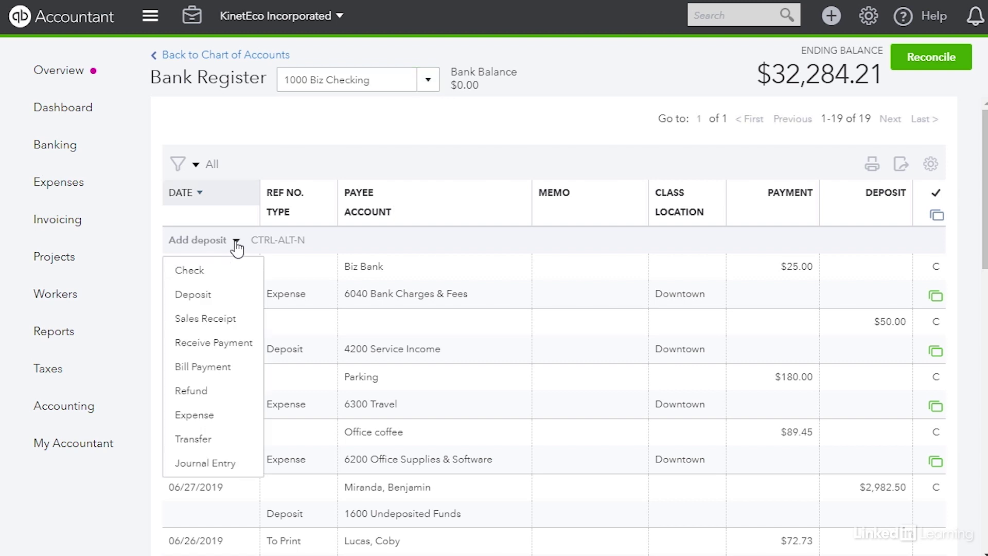
{"action": "left_click", "coordinate": [221, 296]}
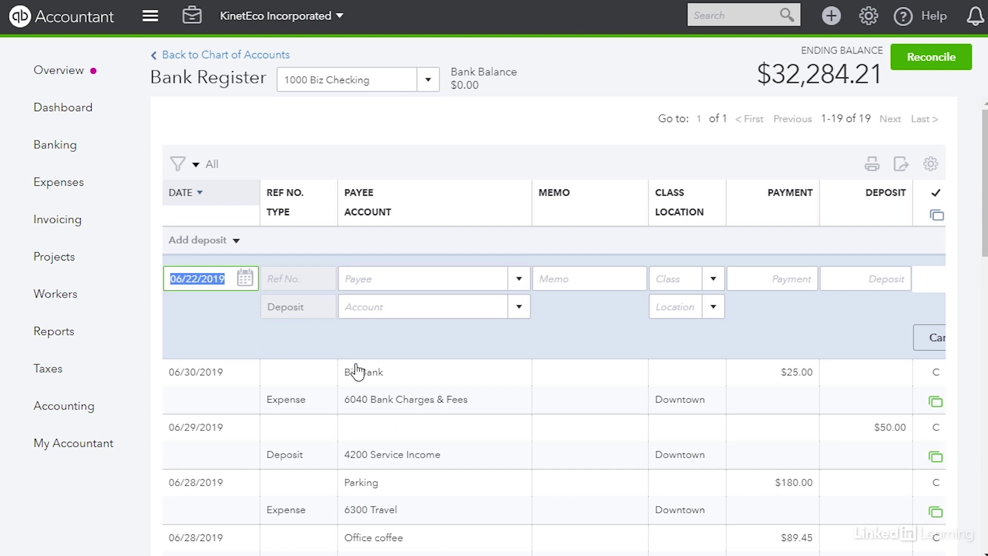
{"action": "left_click", "coordinate": [459, 277]}
{"action": "type", "text": "Insurance"}
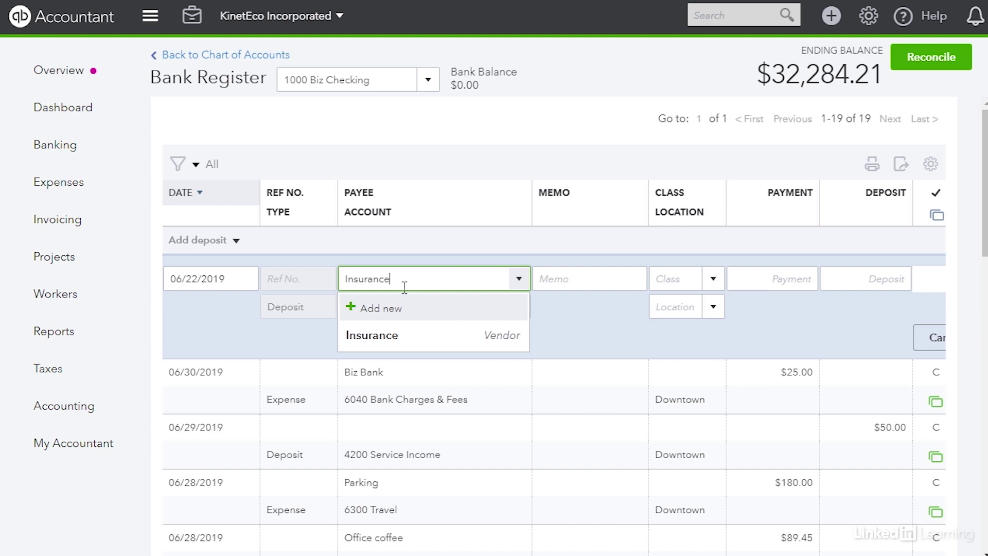
{"action": "left_click", "coordinate": [399, 337]}
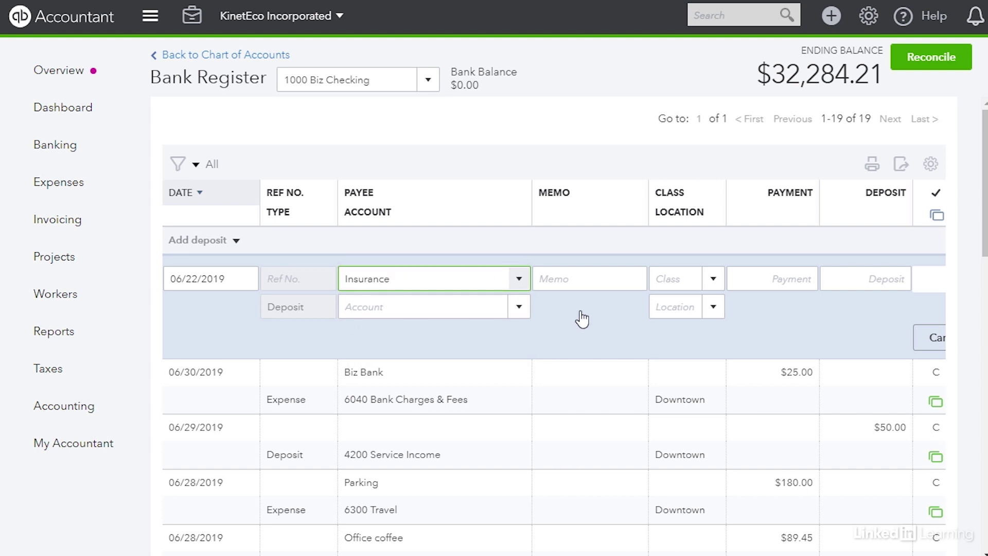
{"action": "left_click", "coordinate": [903, 277]}
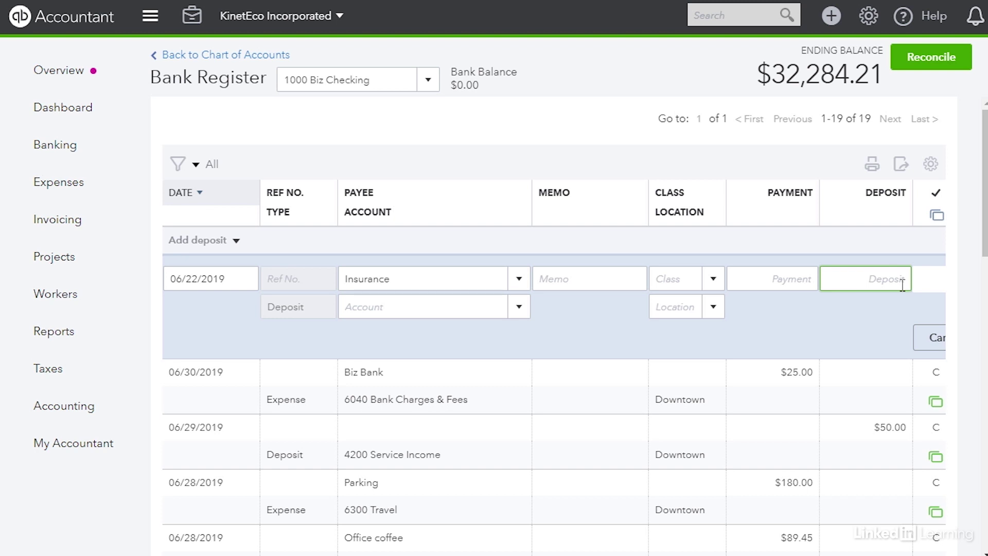
{"action": "type", "text": "3350.60"}
{"action": "left_click", "coordinate": [416, 308]}
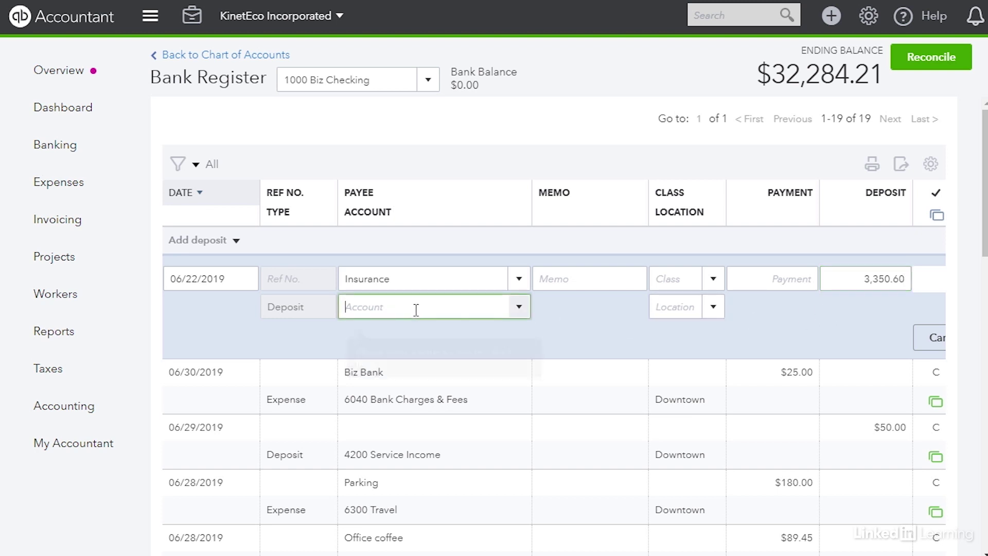
{"action": "left_click", "coordinate": [521, 309]}
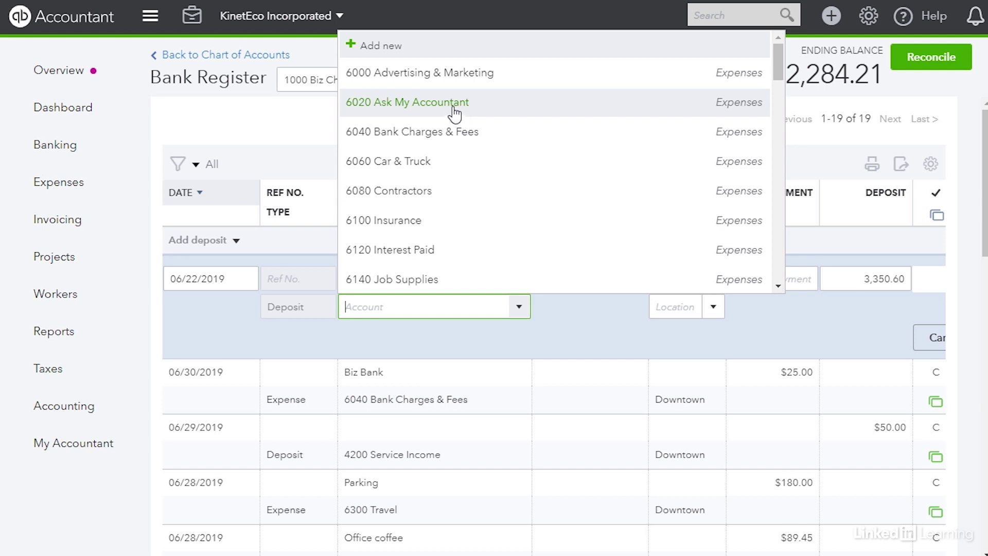
{"action": "left_click", "coordinate": [389, 106]}
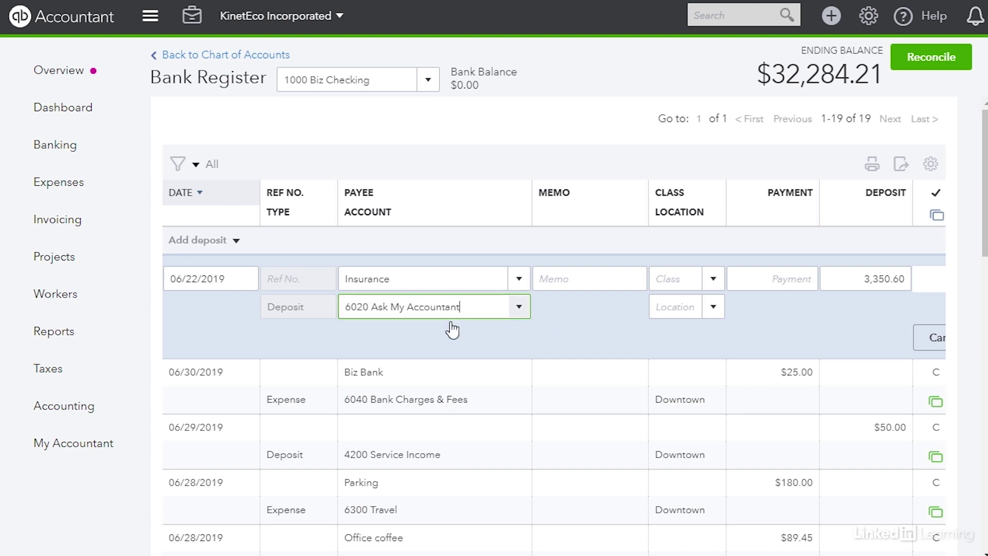
Step: Collapse the side navigation, save the 3,350.60 Insurance deposit, and cancel the blank entry
{"action": "left_click", "coordinate": [151, 19]}
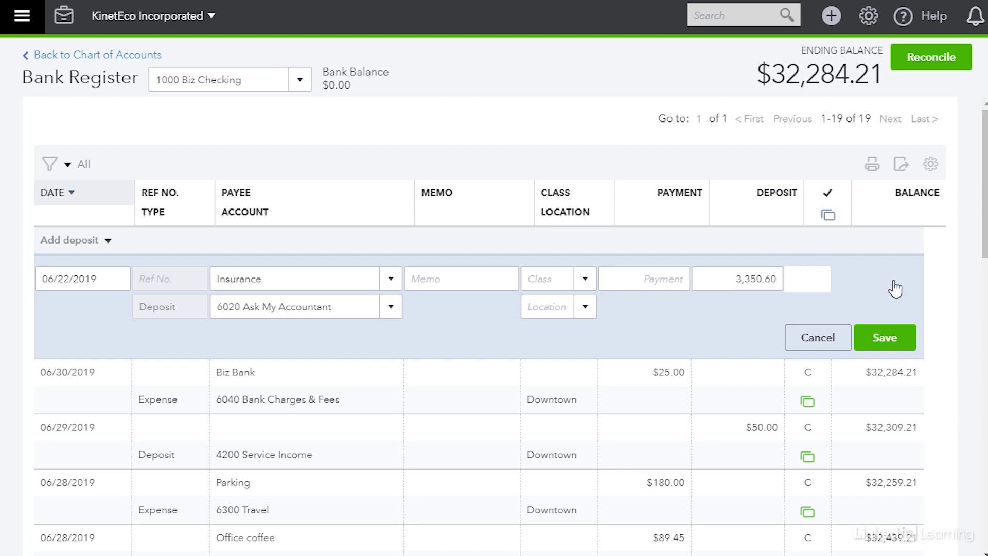
{"action": "left_click", "coordinate": [891, 338]}
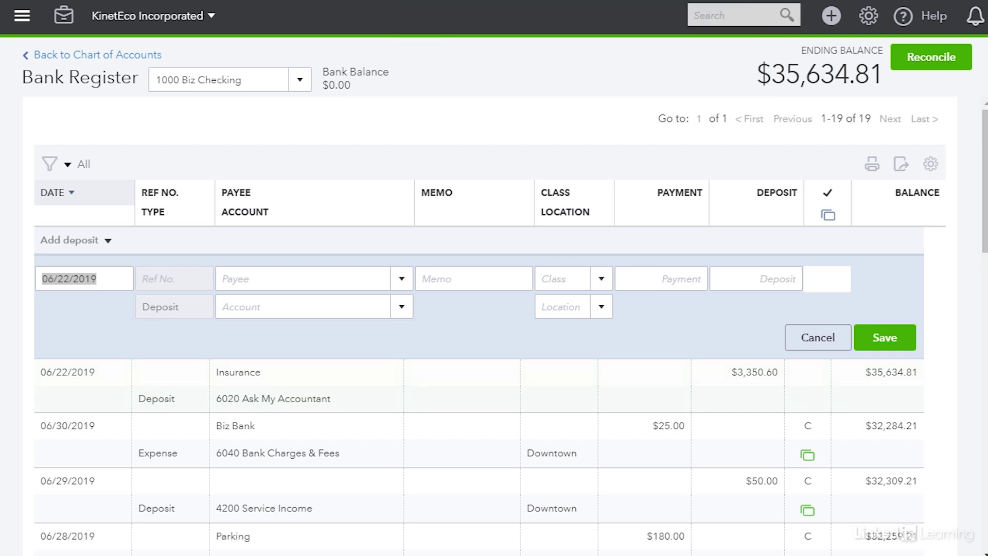
{"action": "left_click", "coordinate": [815, 337]}
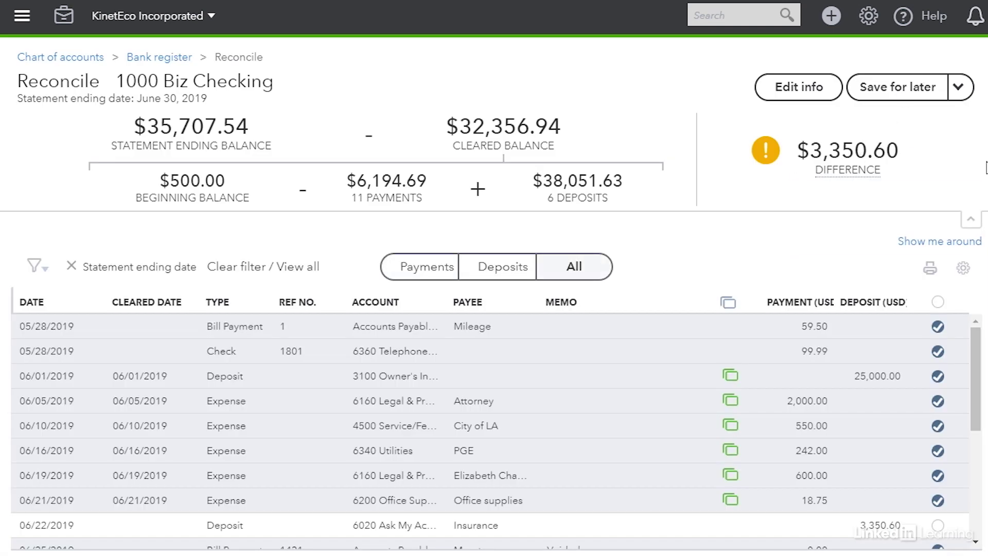
Step: Under Deposits, clear the 06/22 Insurance deposit and finish at a $0.00 difference
{"action": "left_click", "coordinate": [509, 273]}
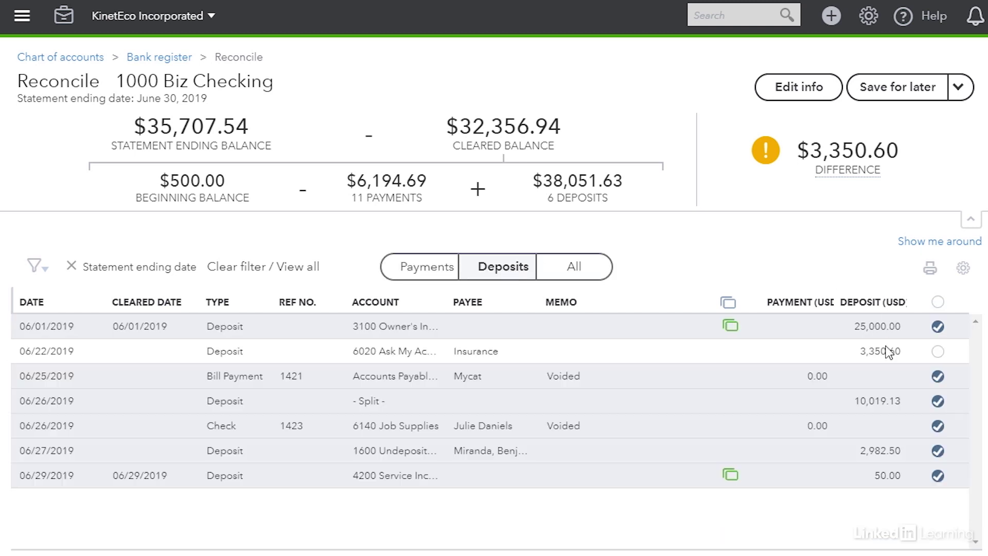
{"action": "left_click", "coordinate": [937, 352]}
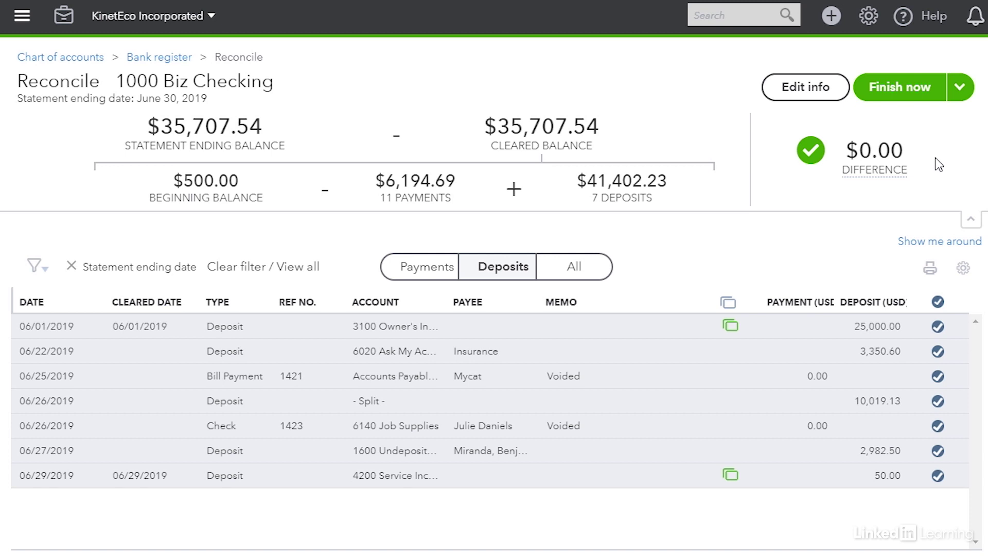
{"action": "mouse_move", "coordinate": [836, 150]}
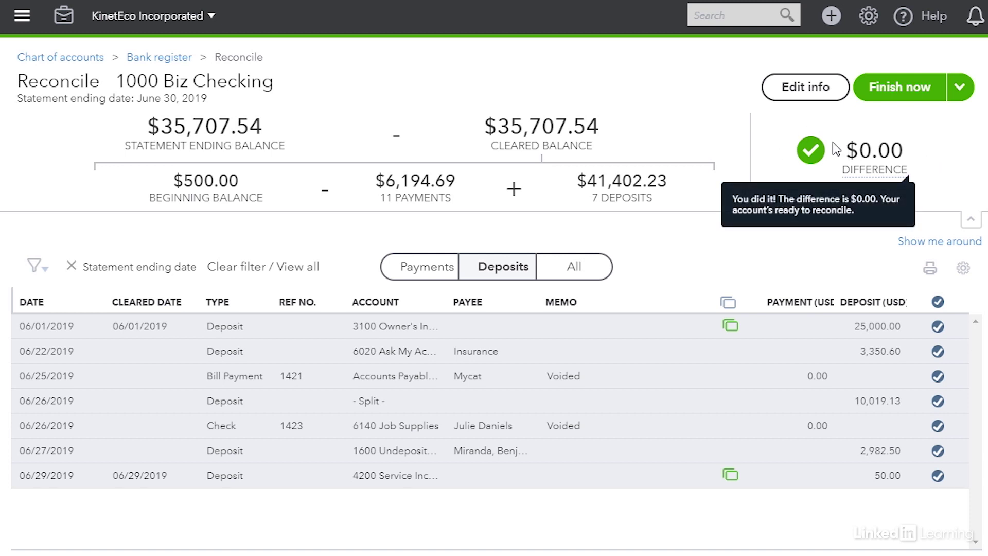
{"action": "left_click", "coordinate": [900, 91]}
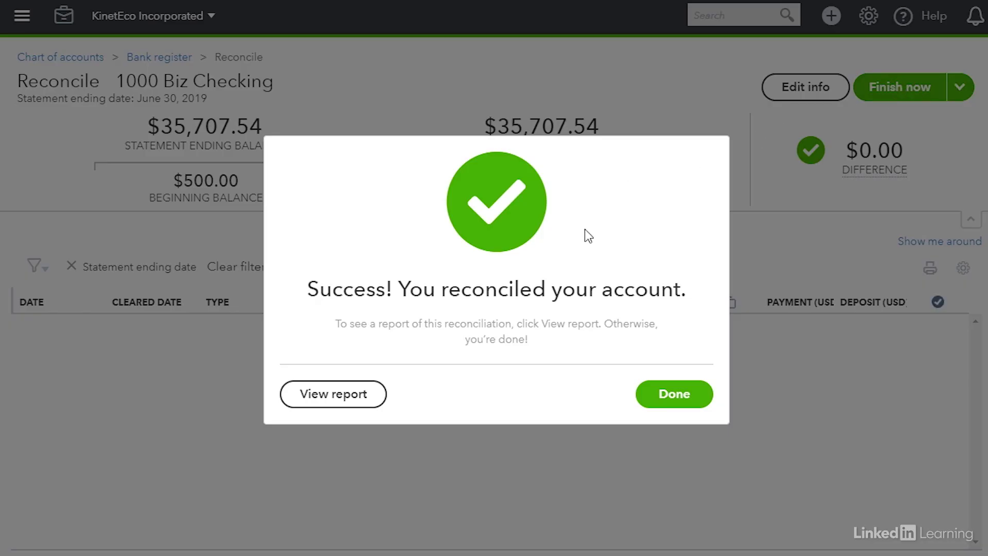
Step: View the reconciliation report, then return to the 1000 Biz Checking bank register
{"action": "left_click", "coordinate": [332, 397]}
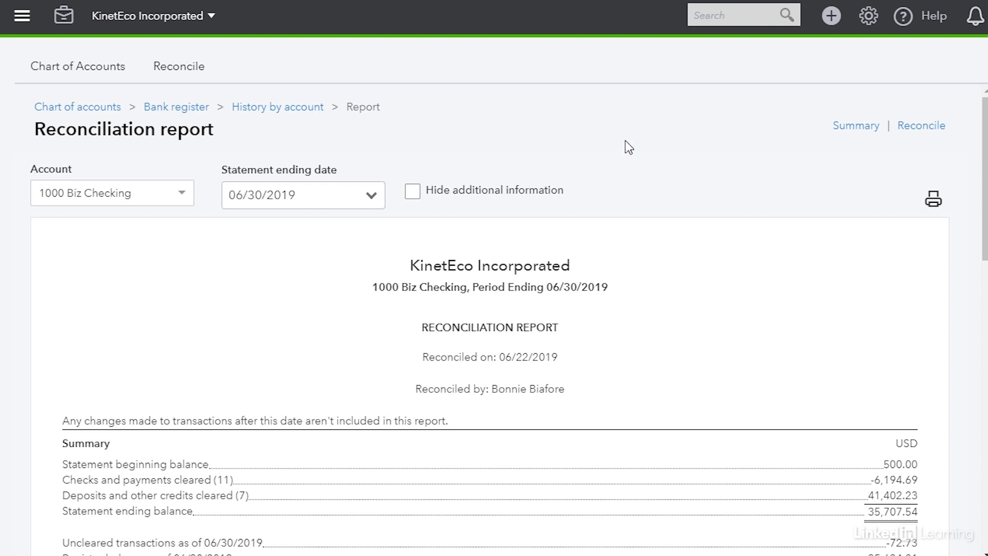
{"action": "left_click", "coordinate": [167, 109]}
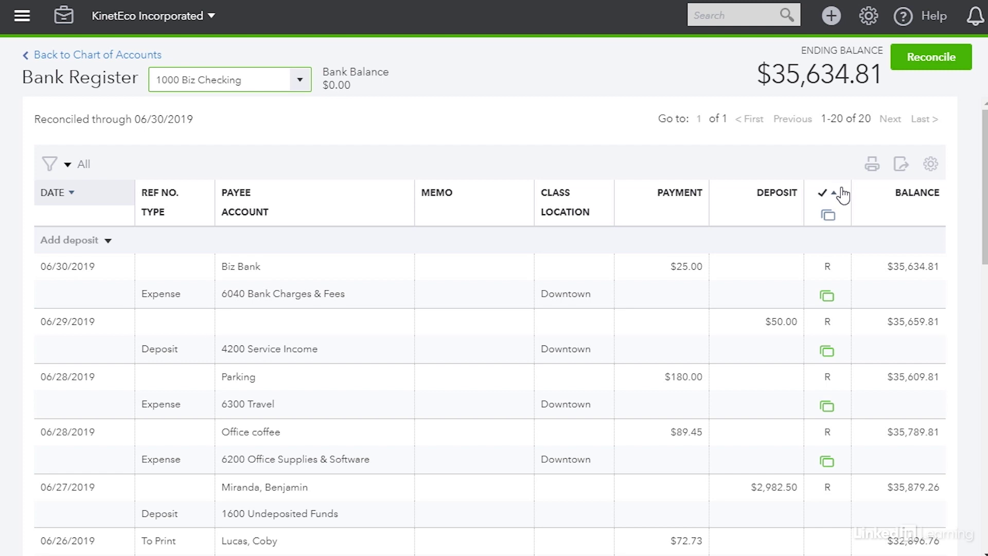
Step: Confirm the 1000 Biz Checking register entries, including the 06/30/2019 $25.00 charge, show R reconciled status
{"action": "mouse_move", "coordinate": [841, 272]}
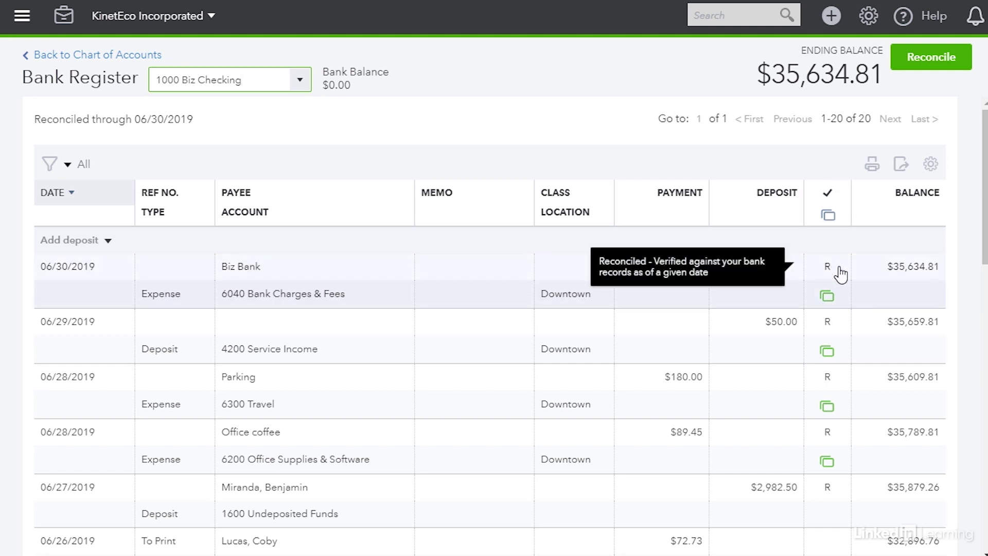